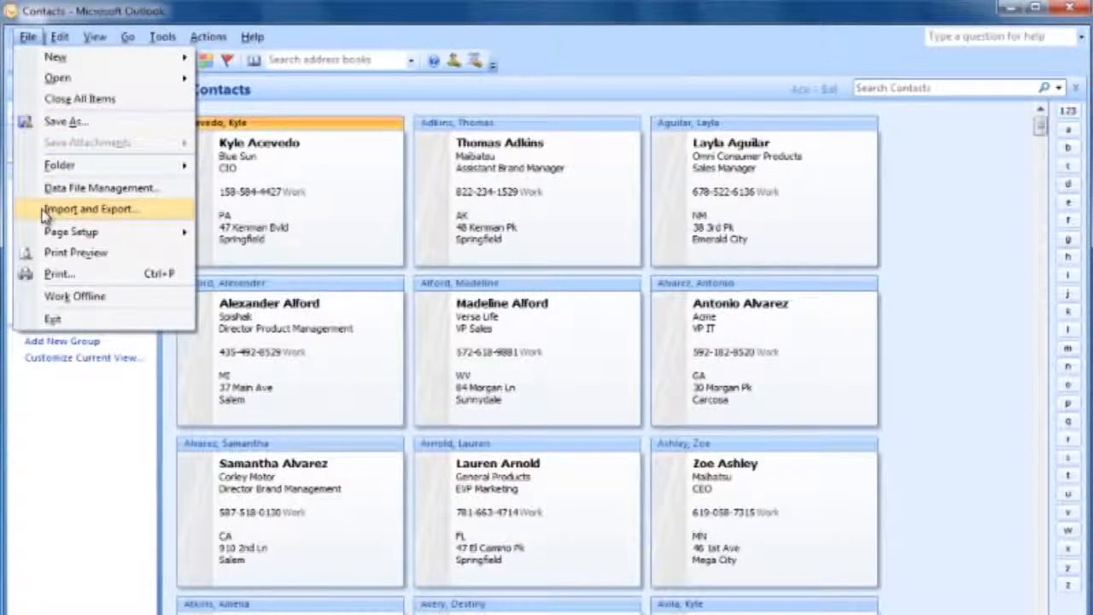
Start exporting the Contacts folder to a Comma Separated Values (Windows) file
left_click(86, 209)
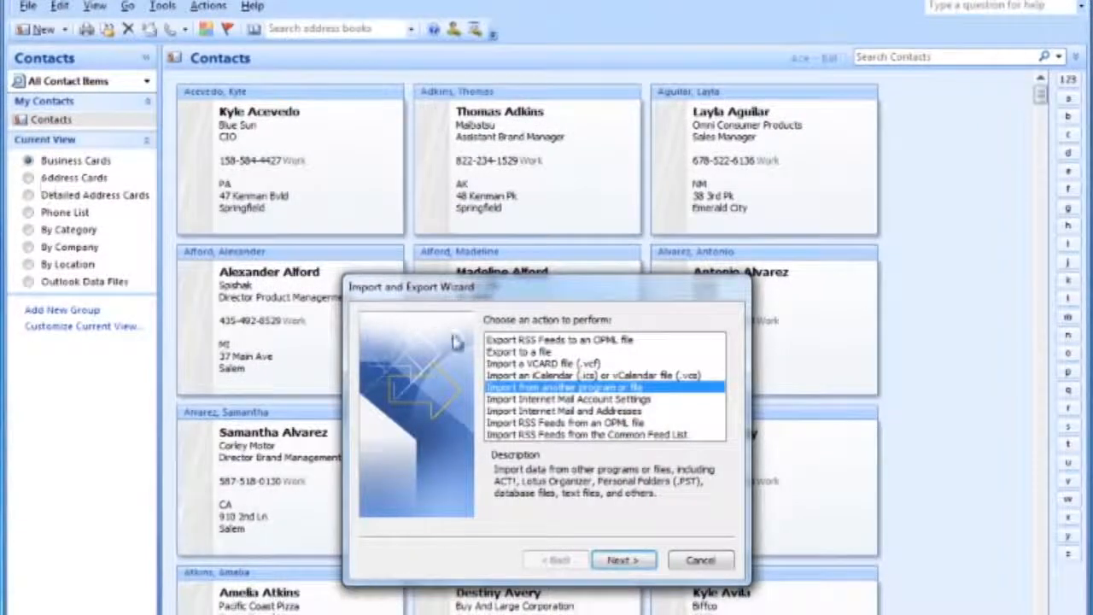
left_click(497, 353)
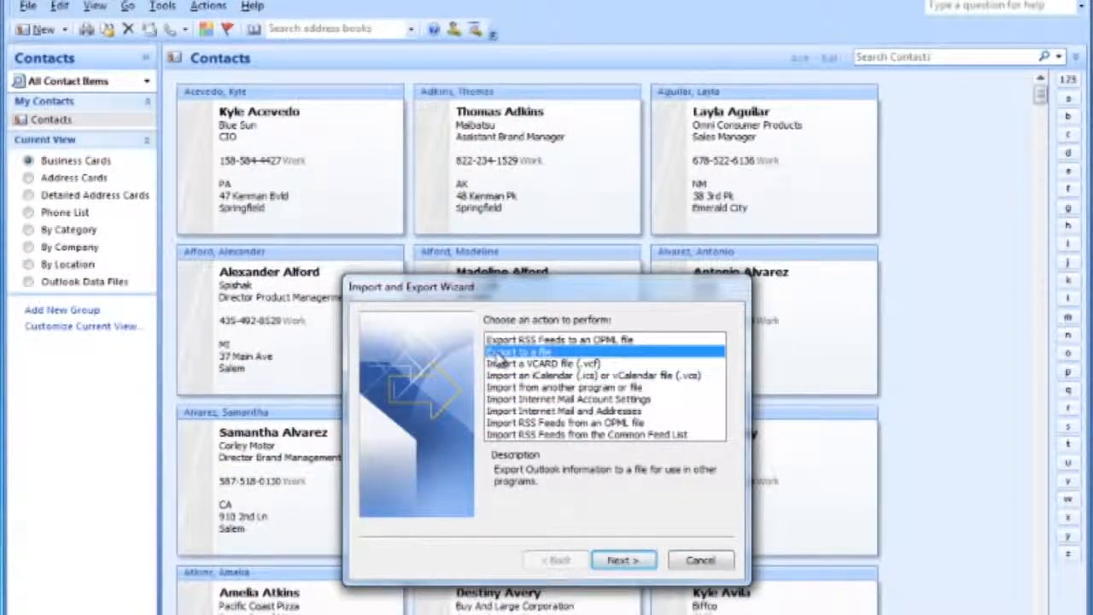
left_click(621, 564)
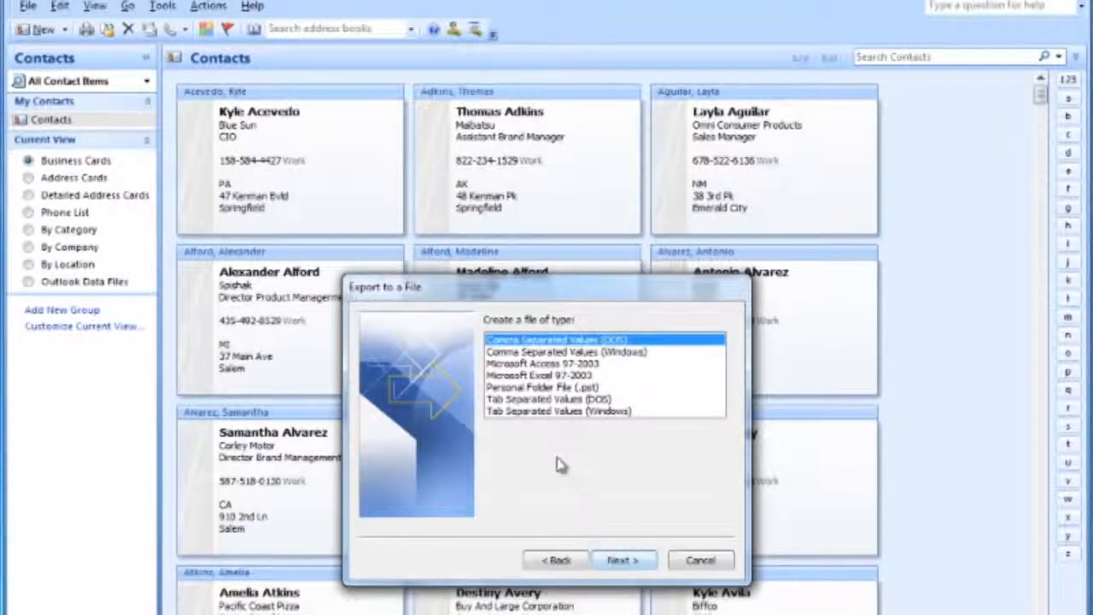
left_click(503, 355)
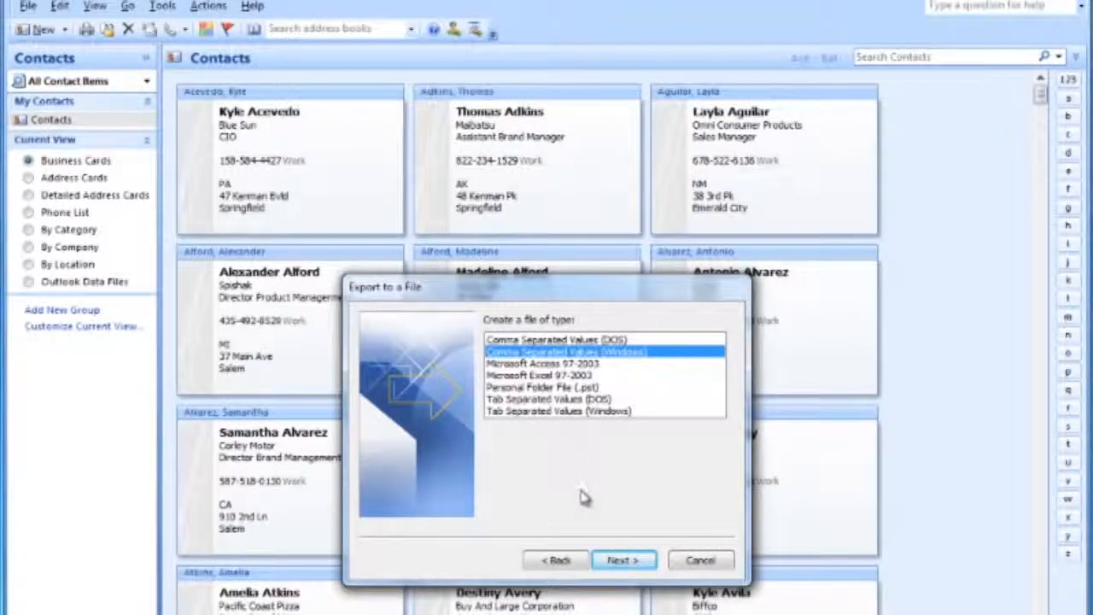
left_click(620, 561)
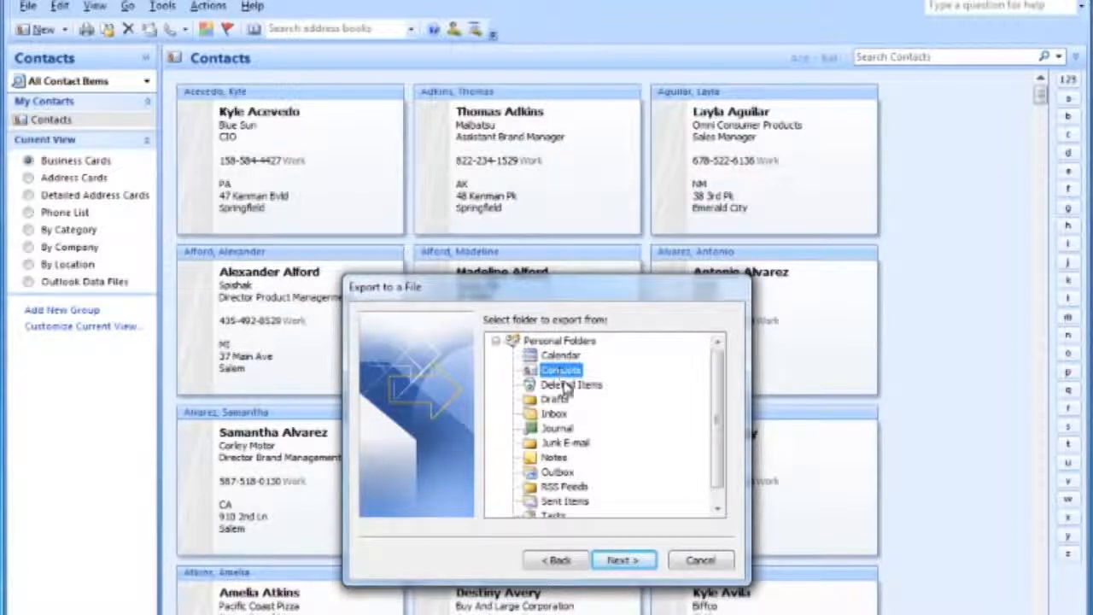
left_click(621, 560)
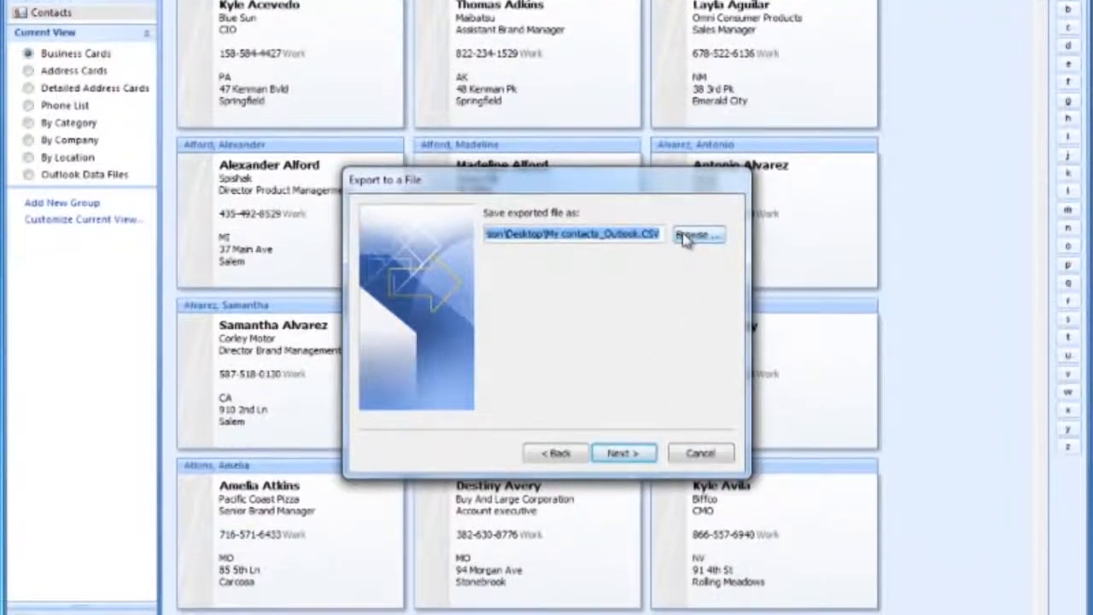
Set the export destination to the Desktop with the file name My contacts_Outlook
left_click(688, 341)
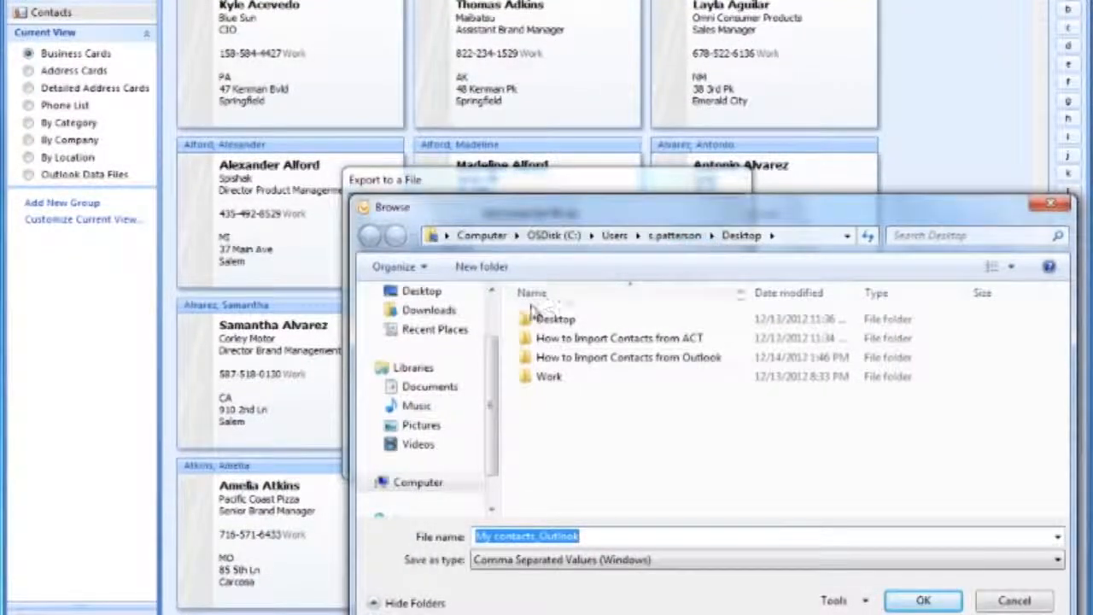
left_click(438, 292)
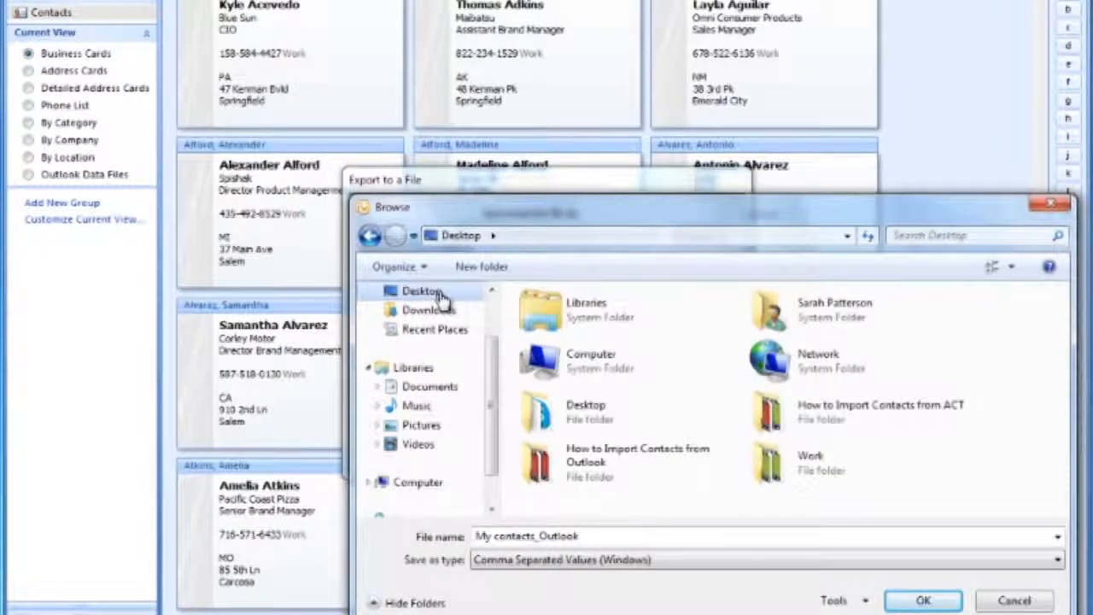
left_click(569, 536)
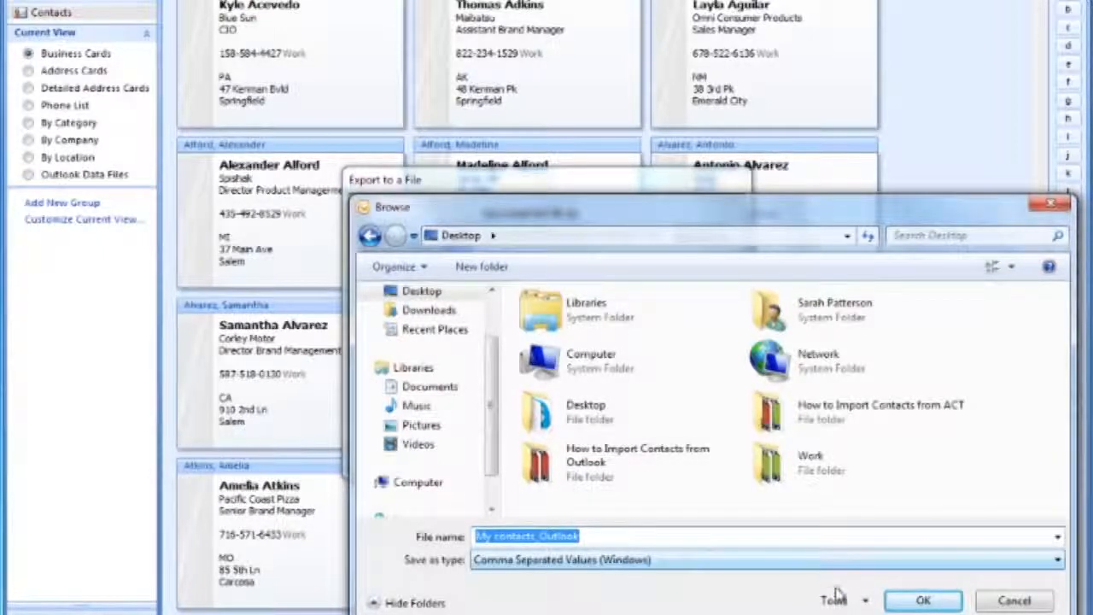
left_click(908, 601)
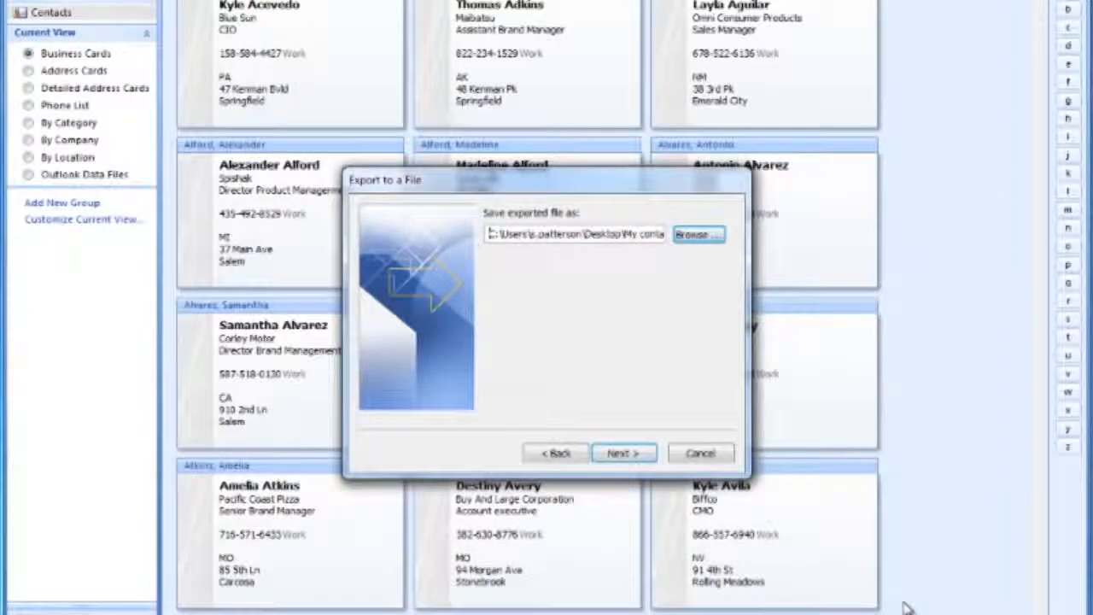
left_click(636, 454)
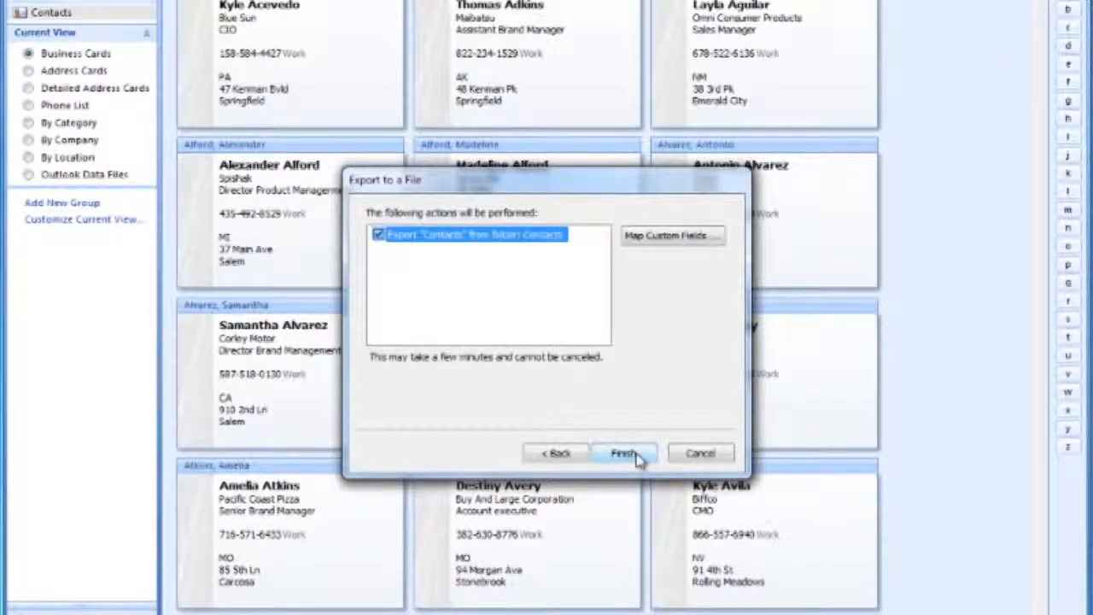
Add the E-mail Address value to the export's custom field map after Last Name and finish the export
left_click(649, 235)
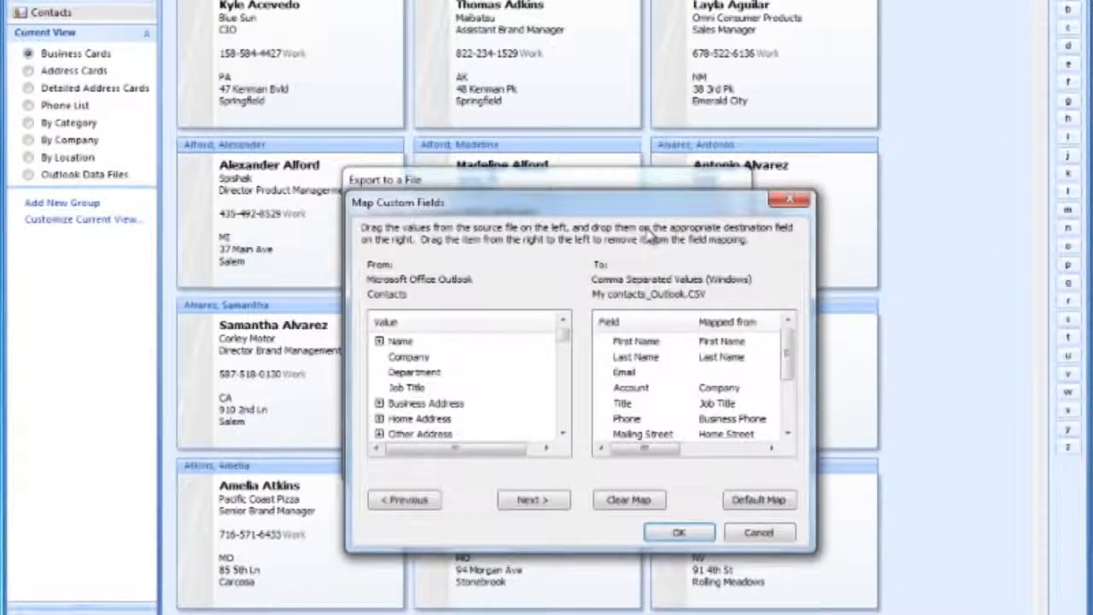
left_click(378, 341)
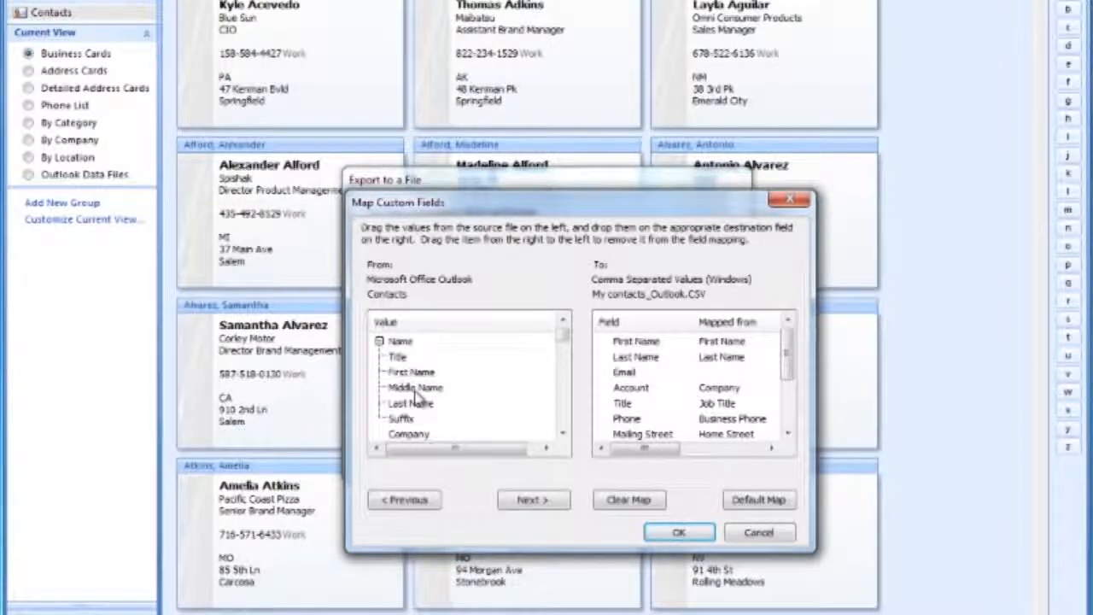
left_click(562, 434)
left_click(562, 434)
left_click(562, 434)
left_click(562, 434)
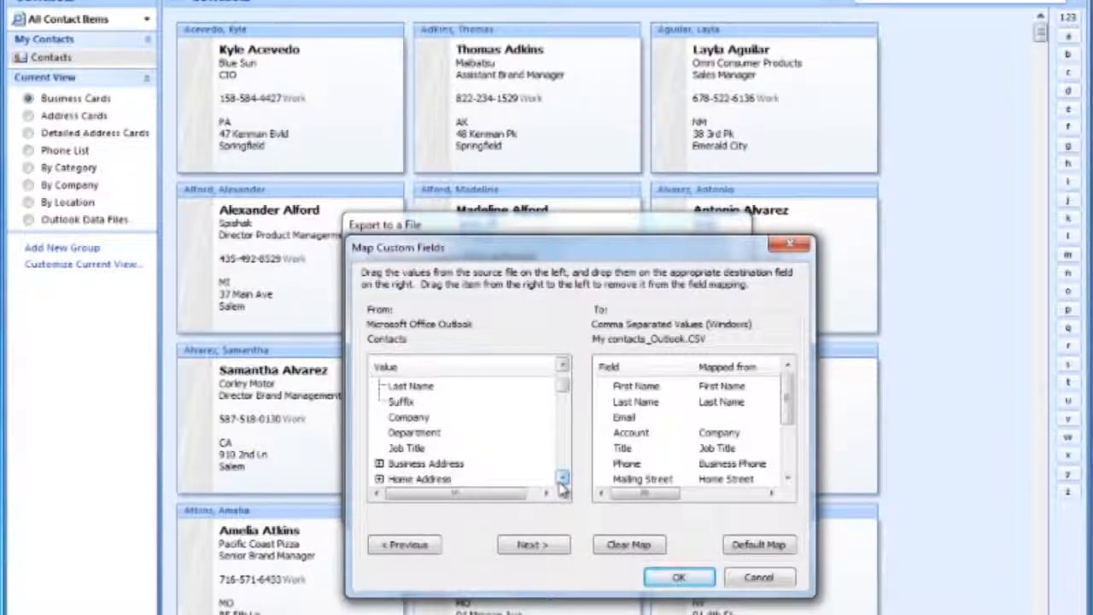
left_click(562, 479)
left_click(562, 479)
left_click(562, 478)
left_click(562, 478)
left_click(562, 478)
left_click(562, 478)
left_click(562, 478)
left_click(562, 479)
left_click(562, 478)
left_click(562, 479)
left_click(562, 479)
left_click(562, 478)
left_click(562, 479)
left_click(564, 463)
left_click(563, 463)
left_click_drag(561, 418, 562, 426)
left_click(379, 433)
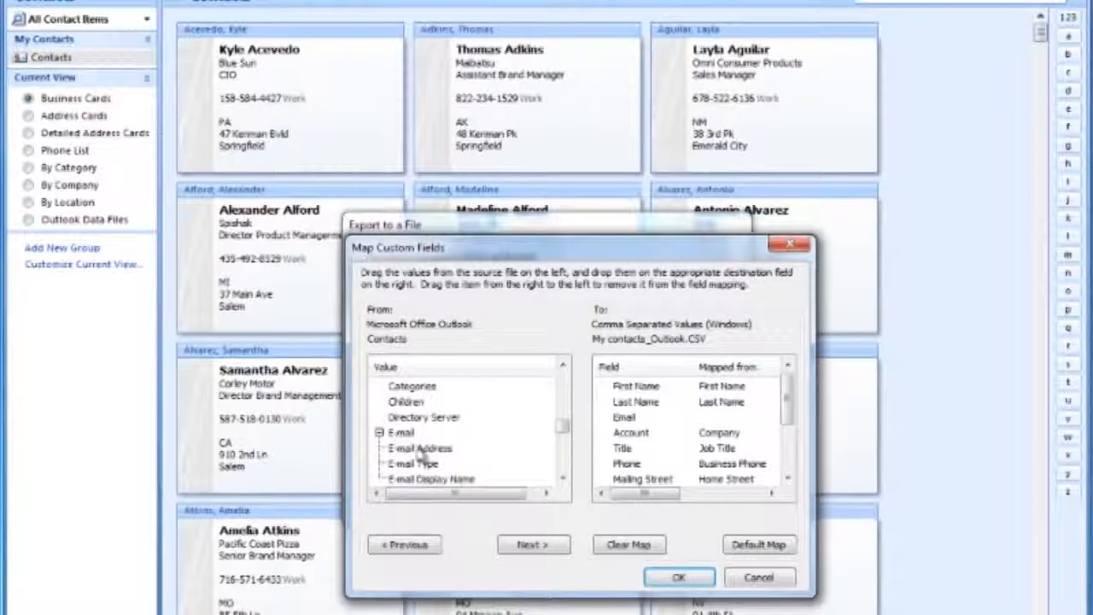
left_click(419, 449)
left_click_drag(419, 449, 644, 421)
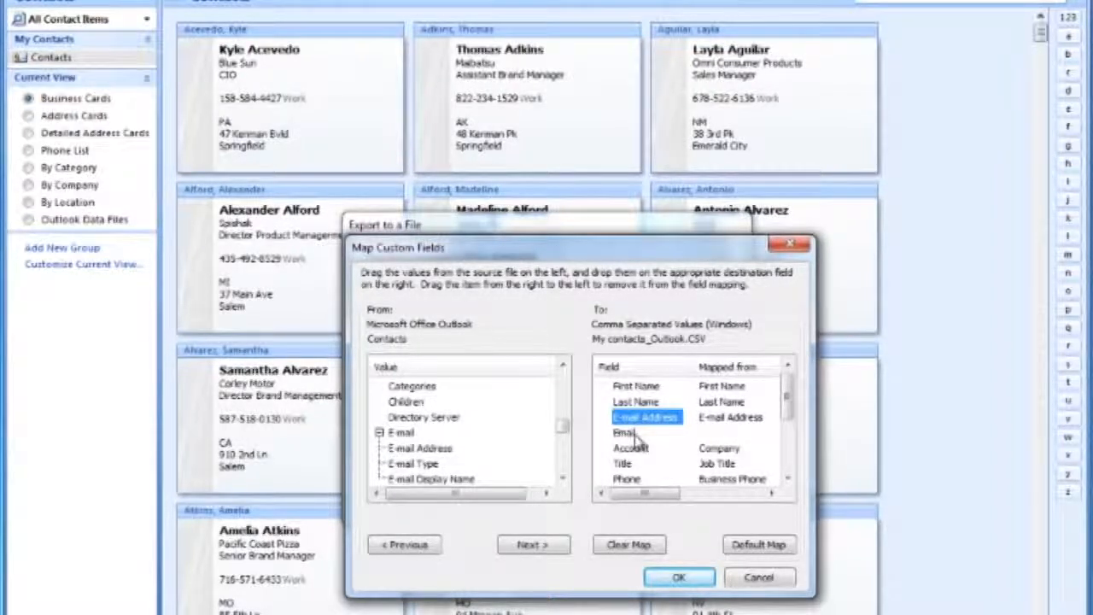
left_click(677, 578)
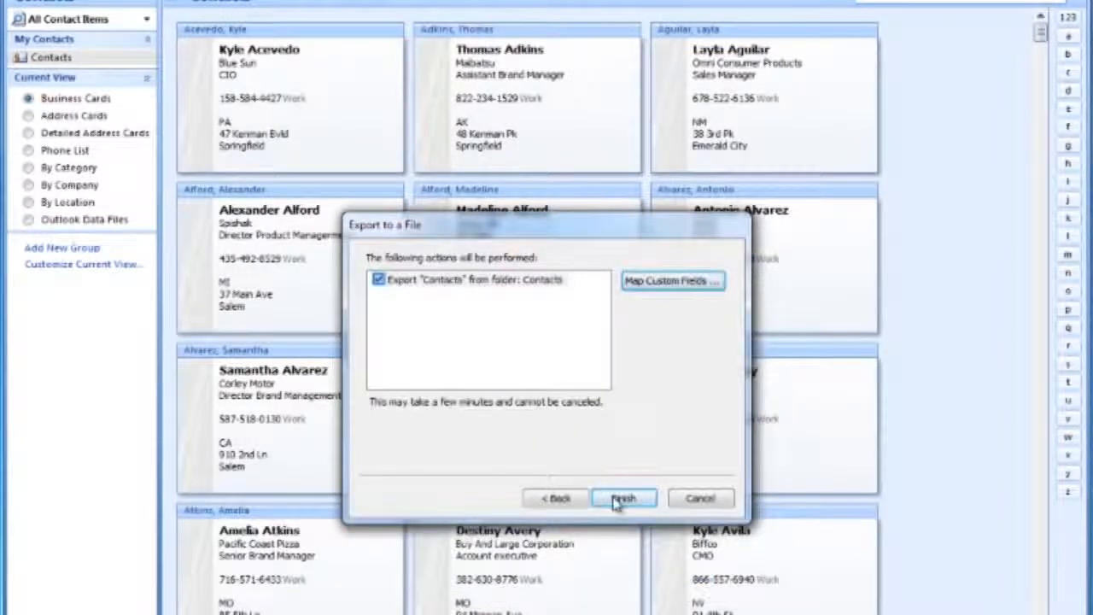
left_click(622, 497)
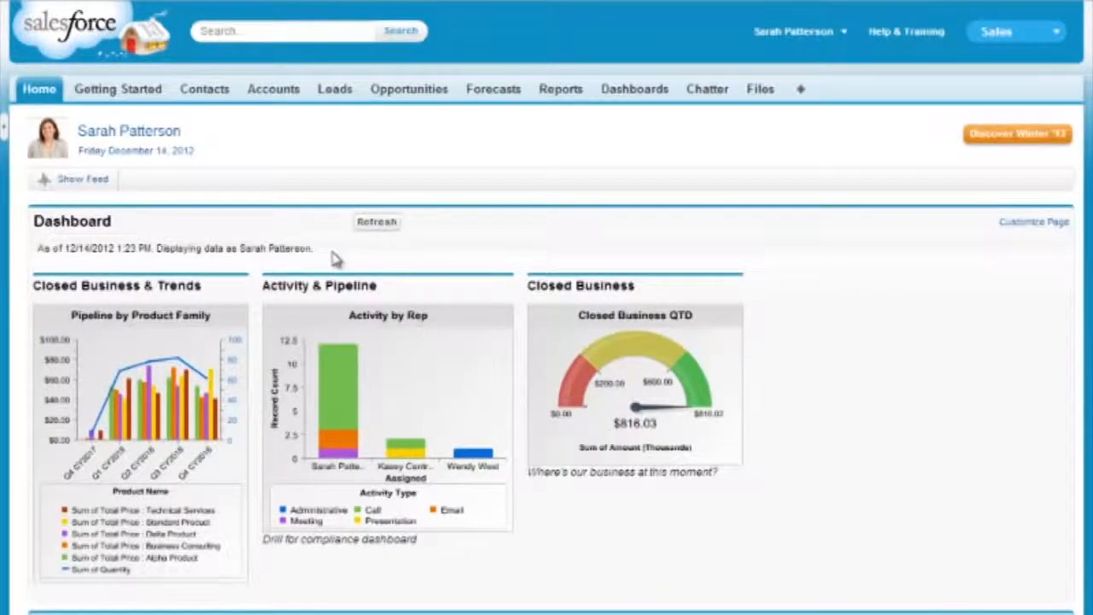
Switch to Salesforce and start the Import Wizard for my accounts and business contacts
left_click(205, 99)
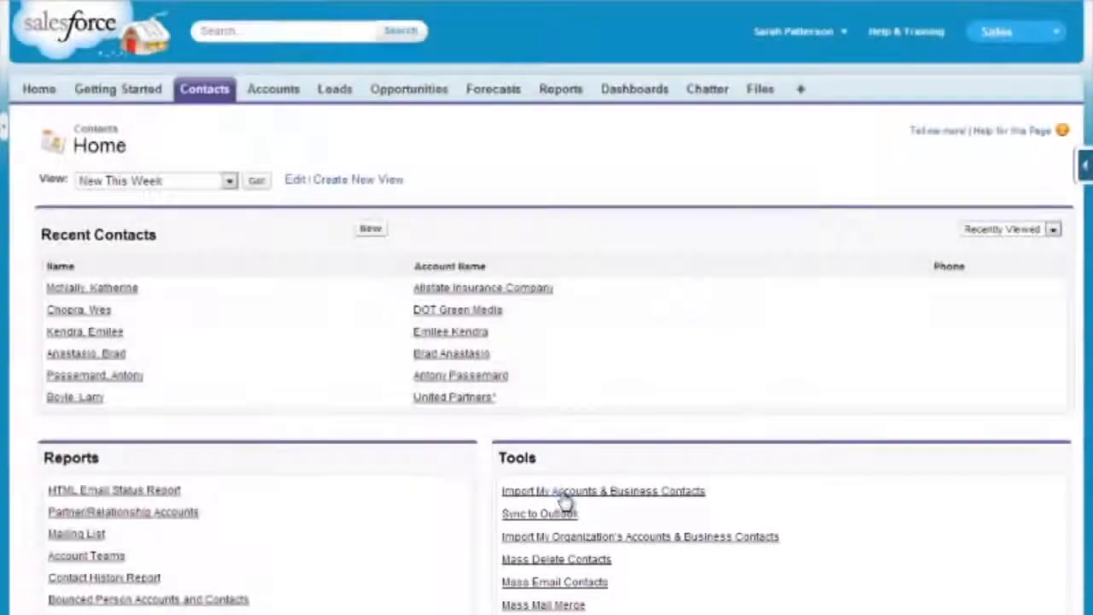
left_click(563, 495)
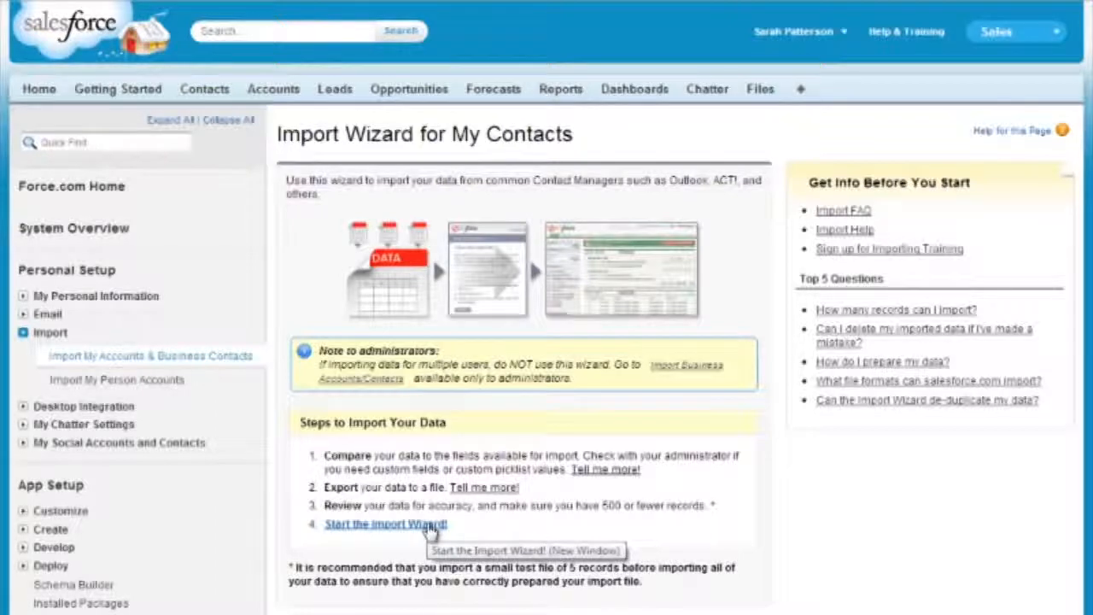
left_click(386, 525)
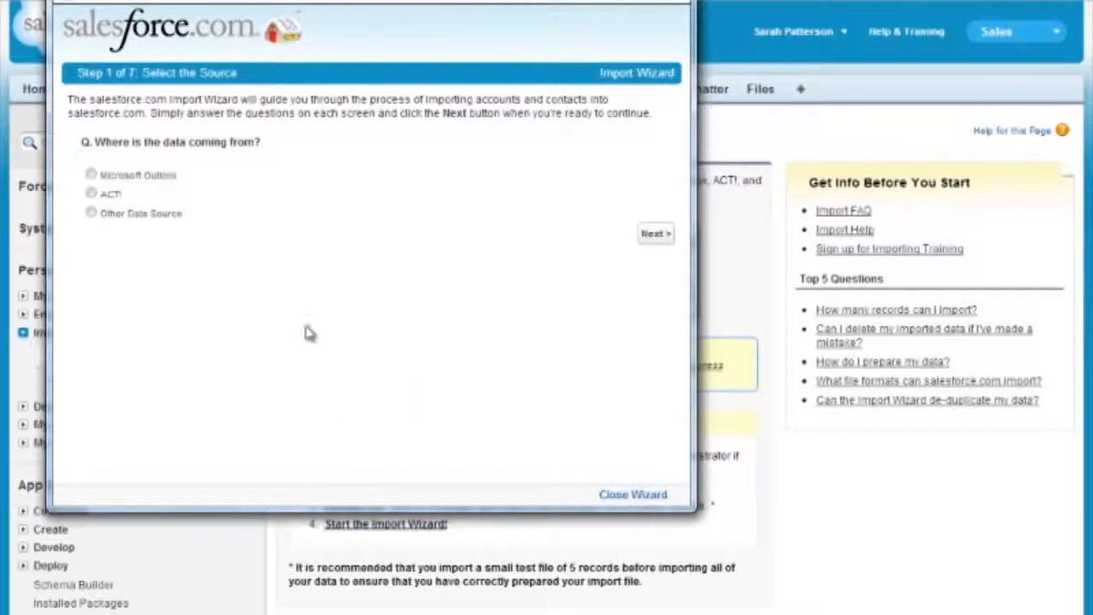
Choose Microsoft Outlook as the data source and select My contacts_Outlook from the Desktop as the import file
left_click(162, 178)
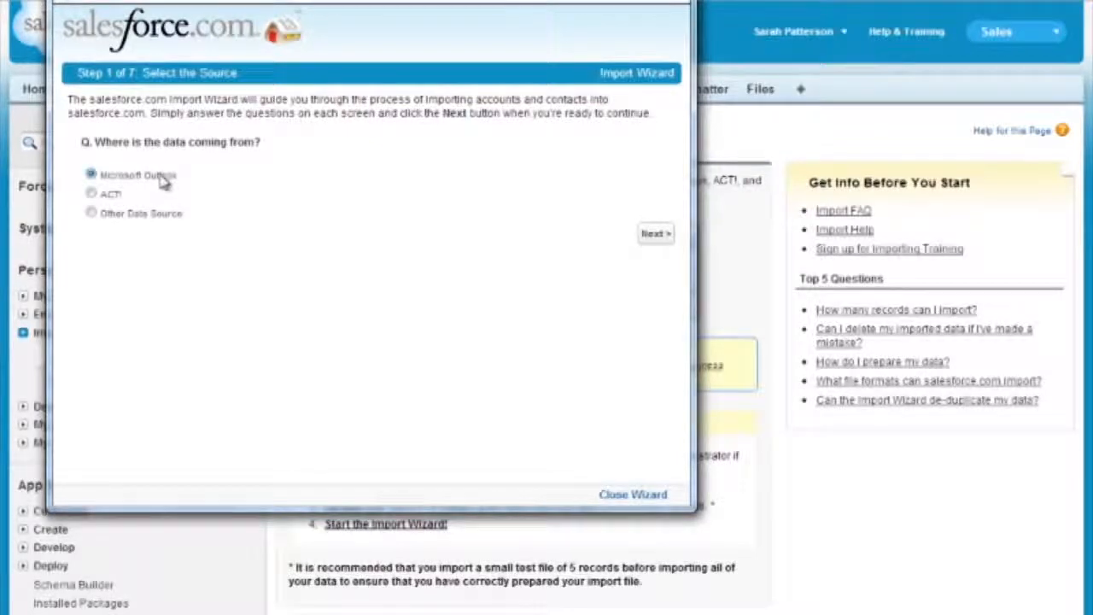
left_click(656, 235)
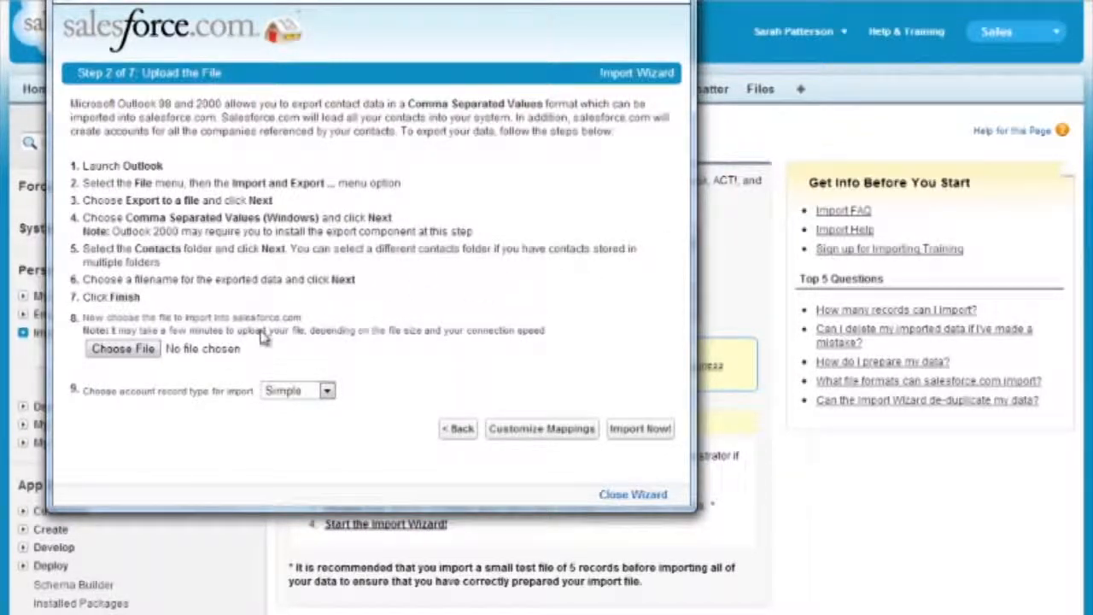
left_click(148, 354)
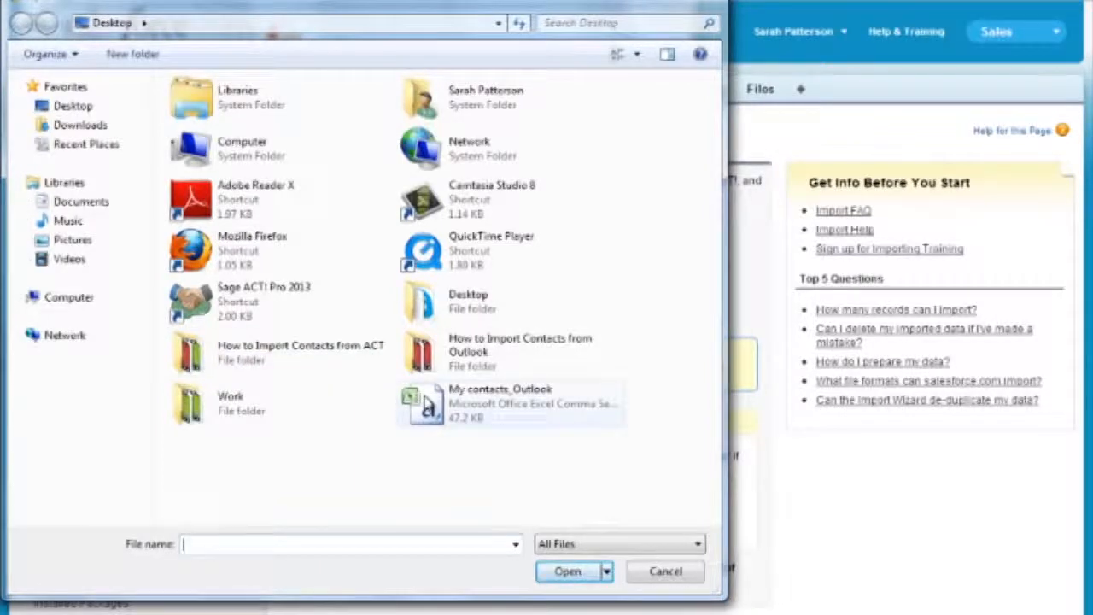
left_click(428, 409)
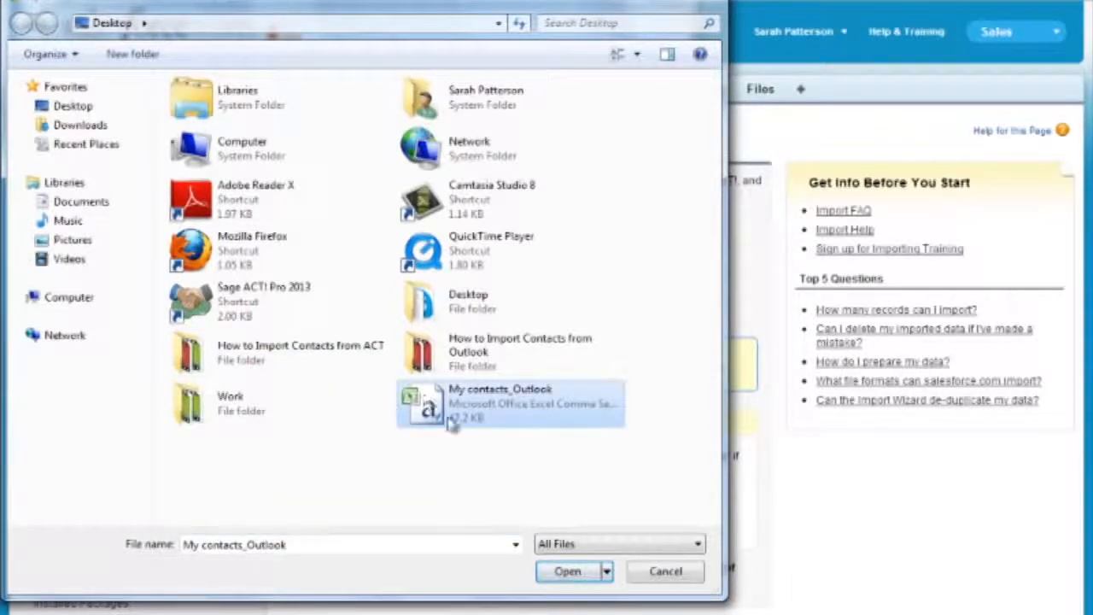
left_click(568, 575)
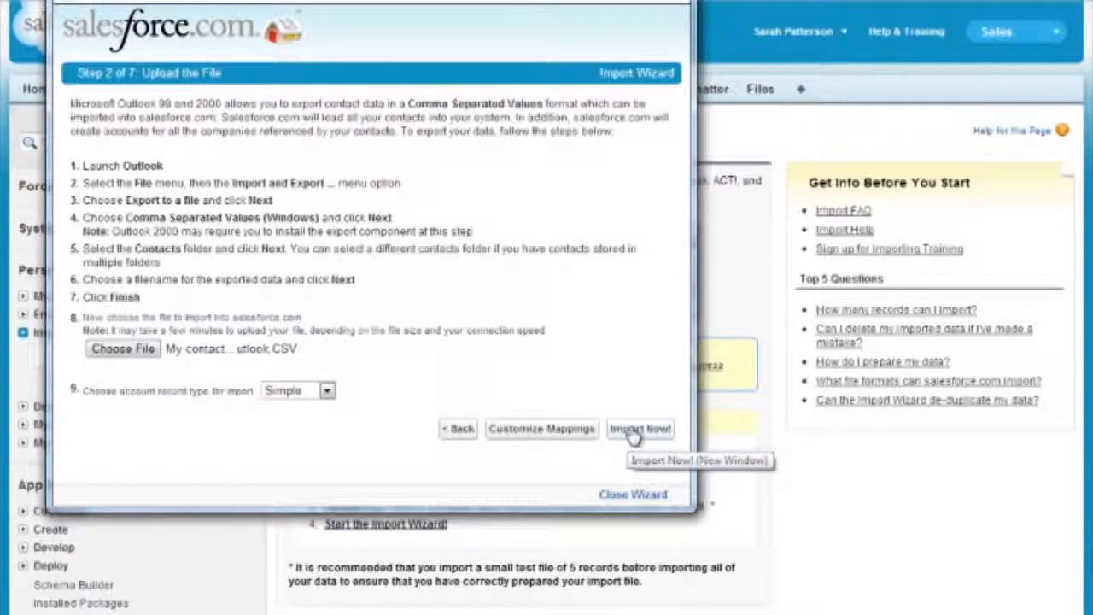
Customize the contact mappings by clearing the Salutation import field and mapping Title to Title (col 5)
left_click(547, 430)
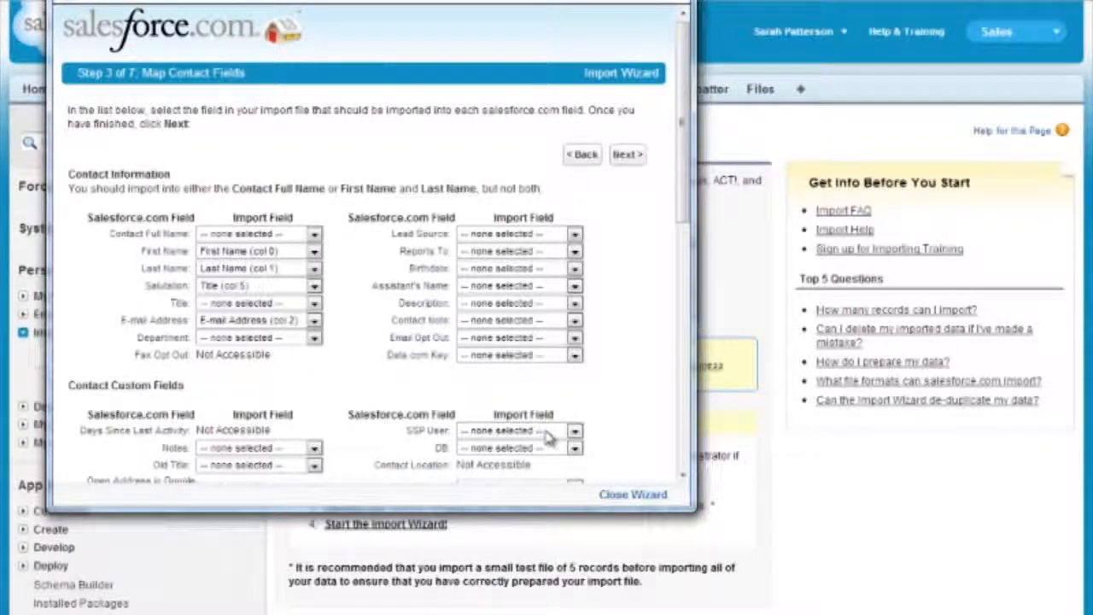
left_click(291, 287)
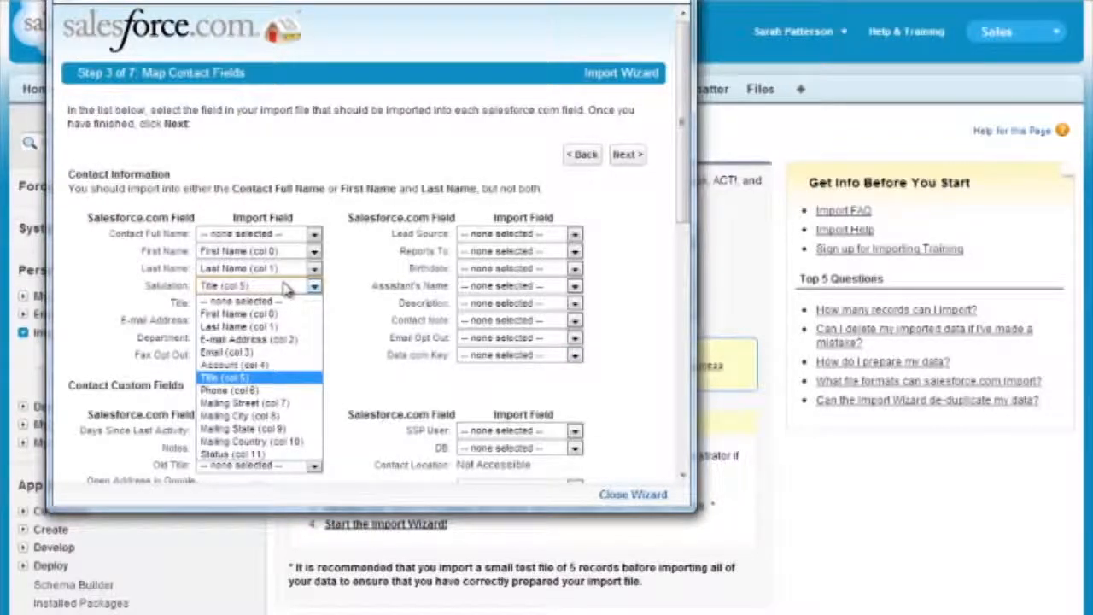
left_click(293, 306)
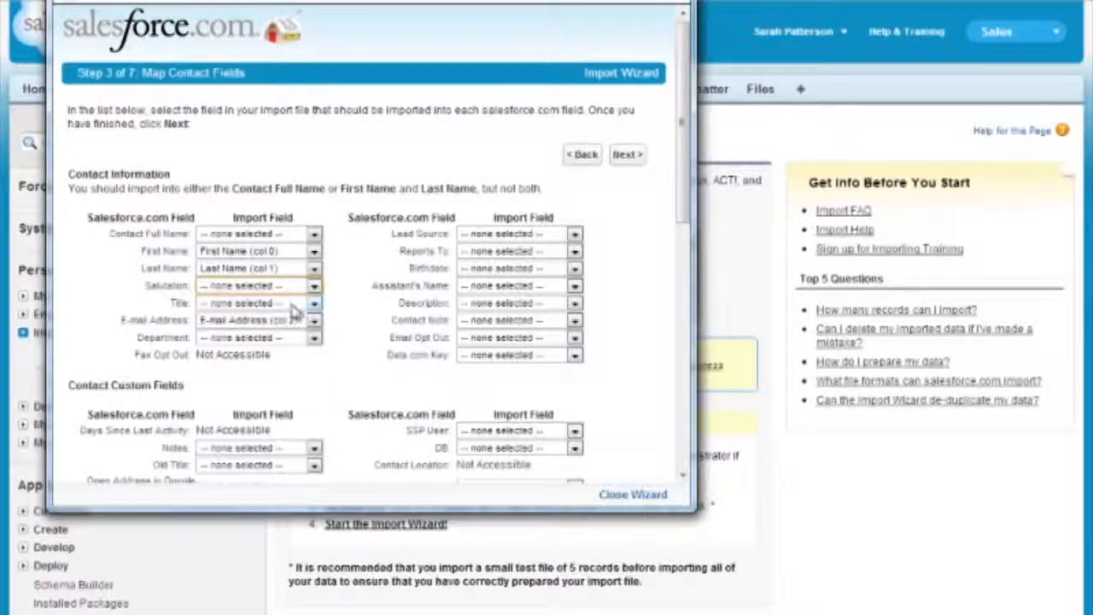
left_click(293, 304)
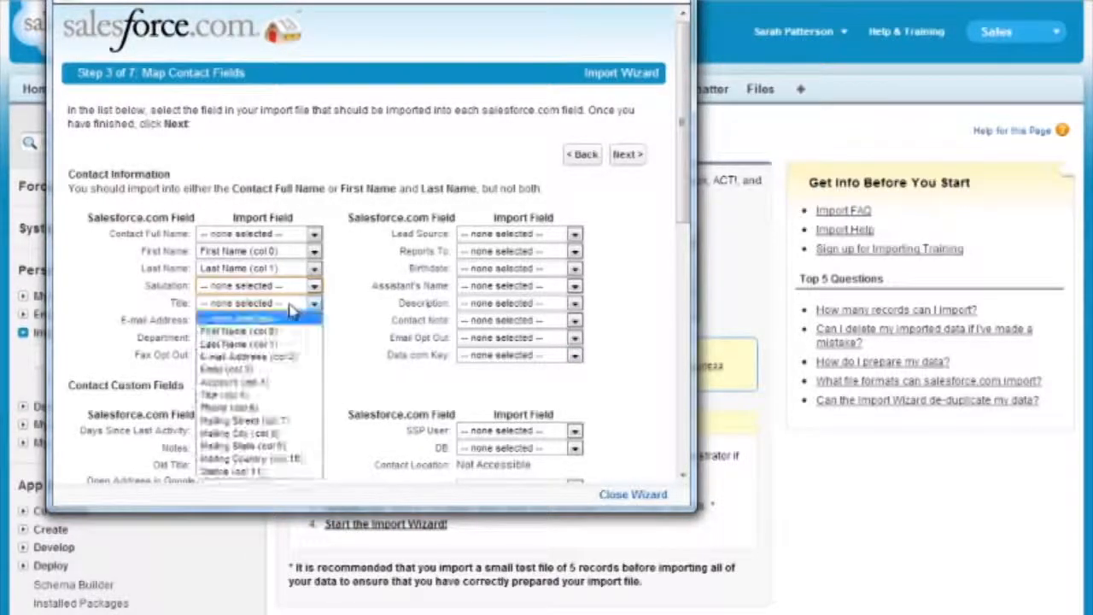
left_click(270, 394)
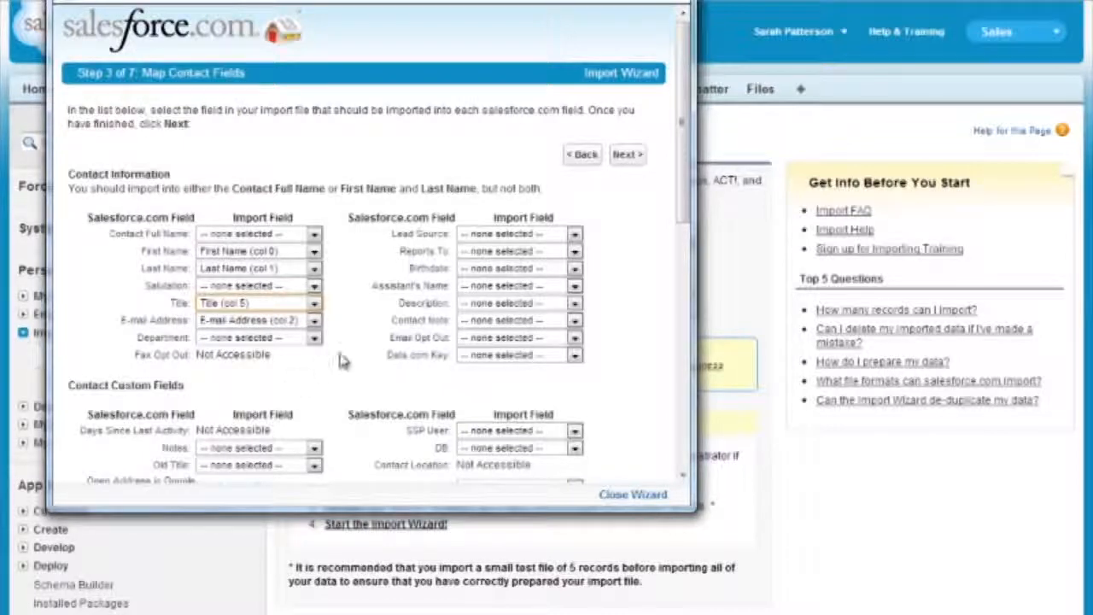
left_click(626, 155)
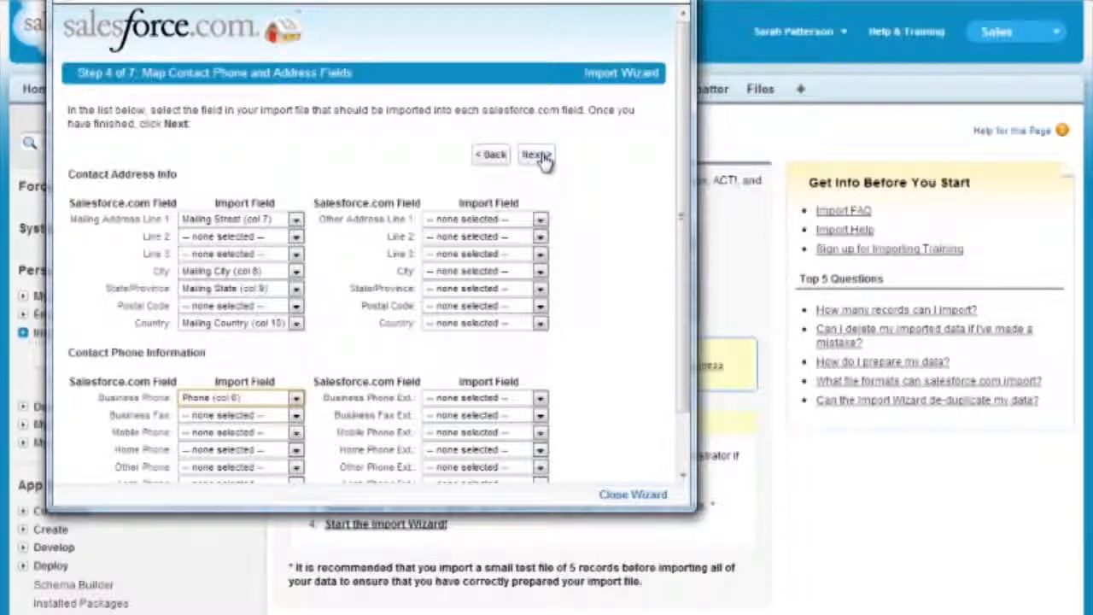
Accept the contact phone and address mappings, then enable overwriting existing account values and map Account to Account (col 4)
left_click(538, 156)
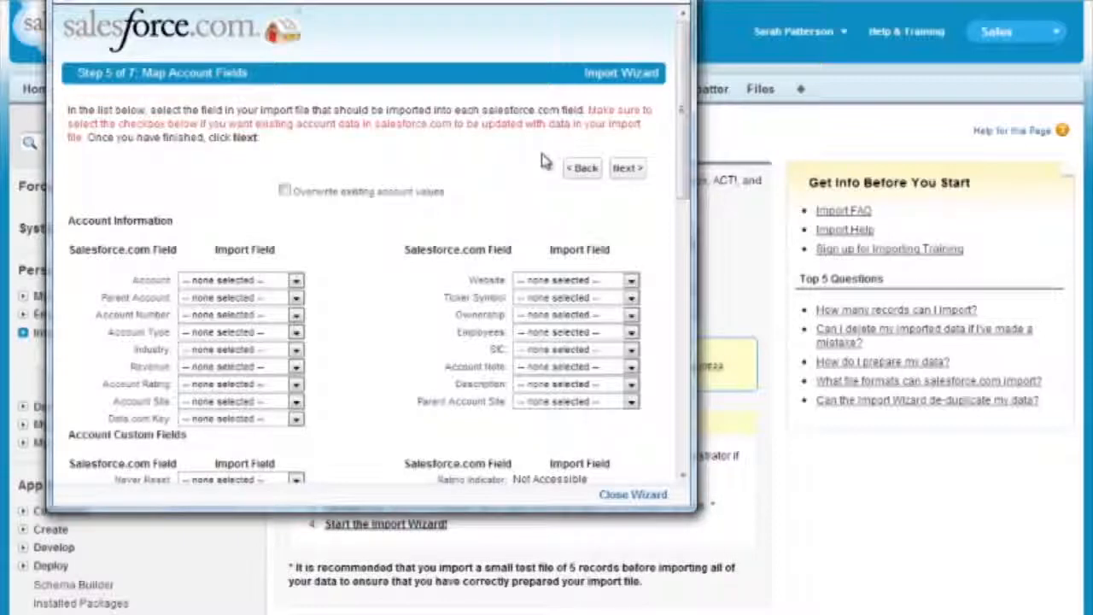
left_click(434, 194)
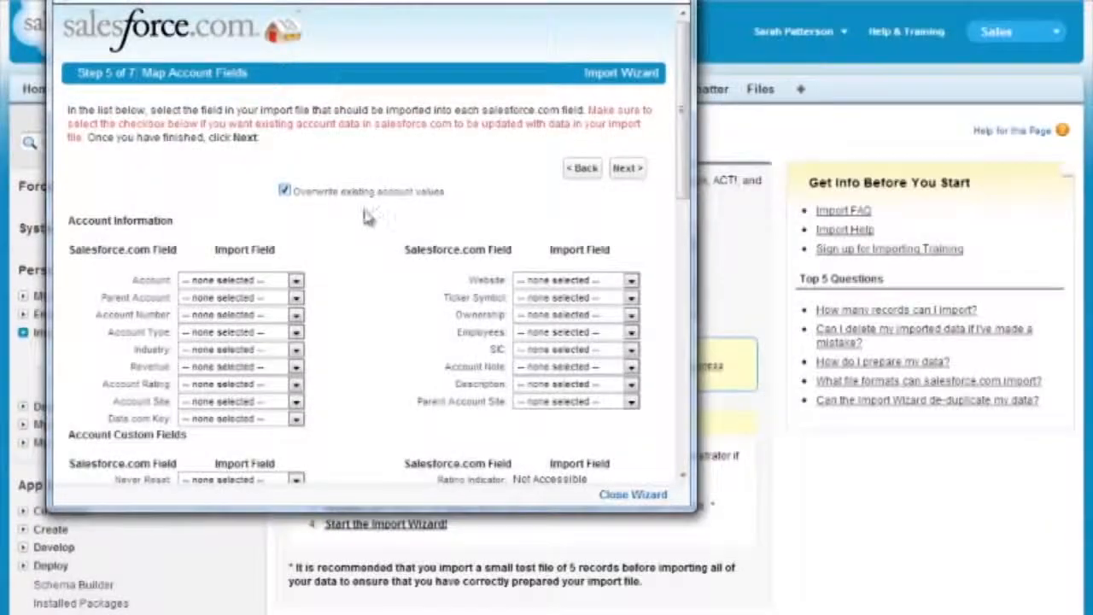
left_click(275, 281)
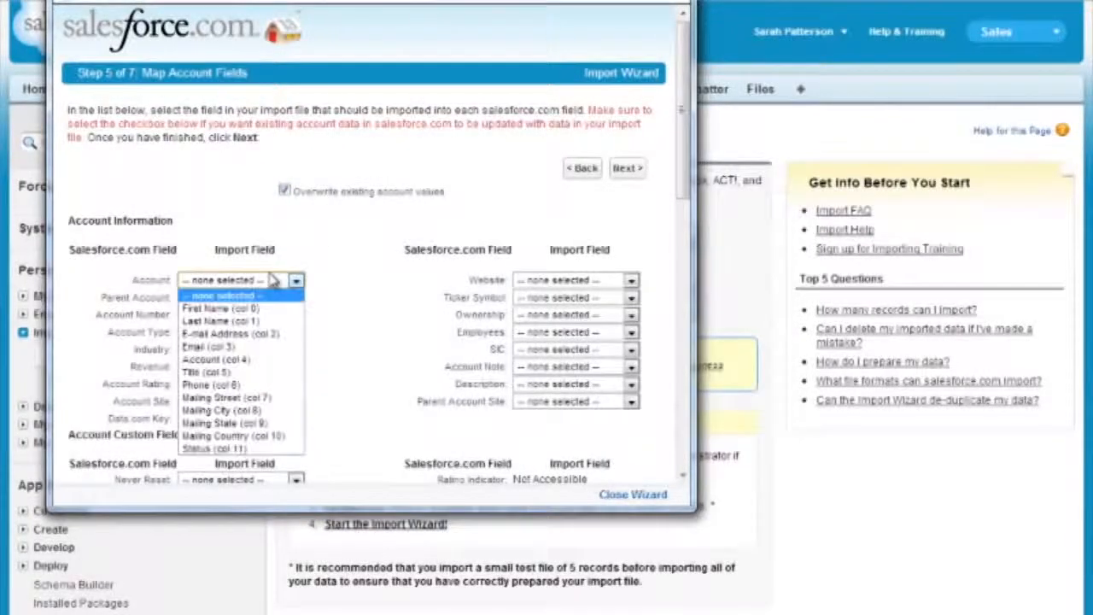
left_click(262, 360)
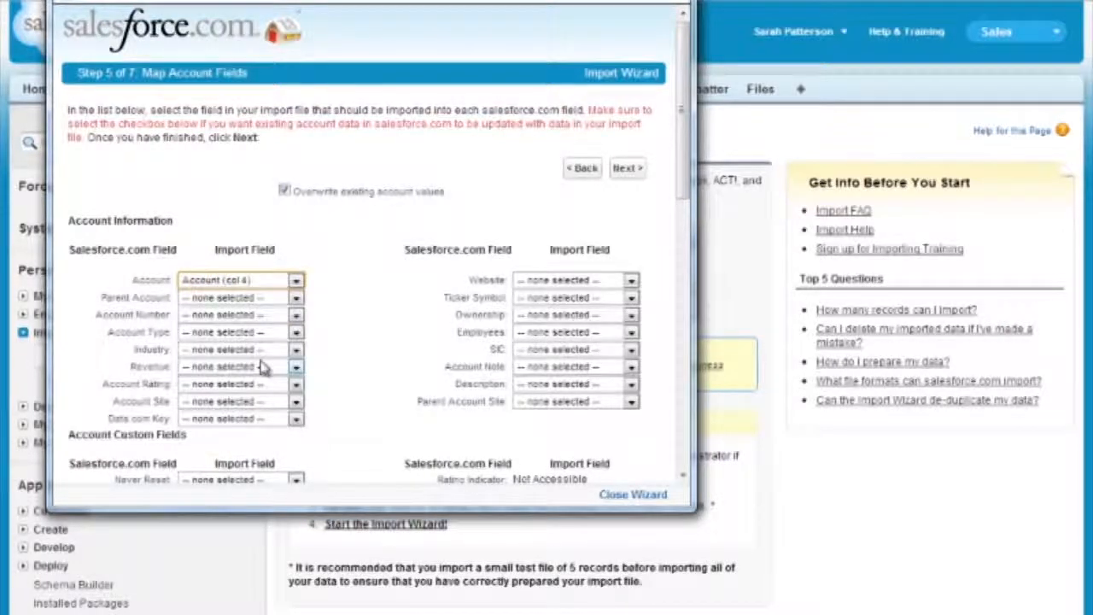
left_click(626, 170)
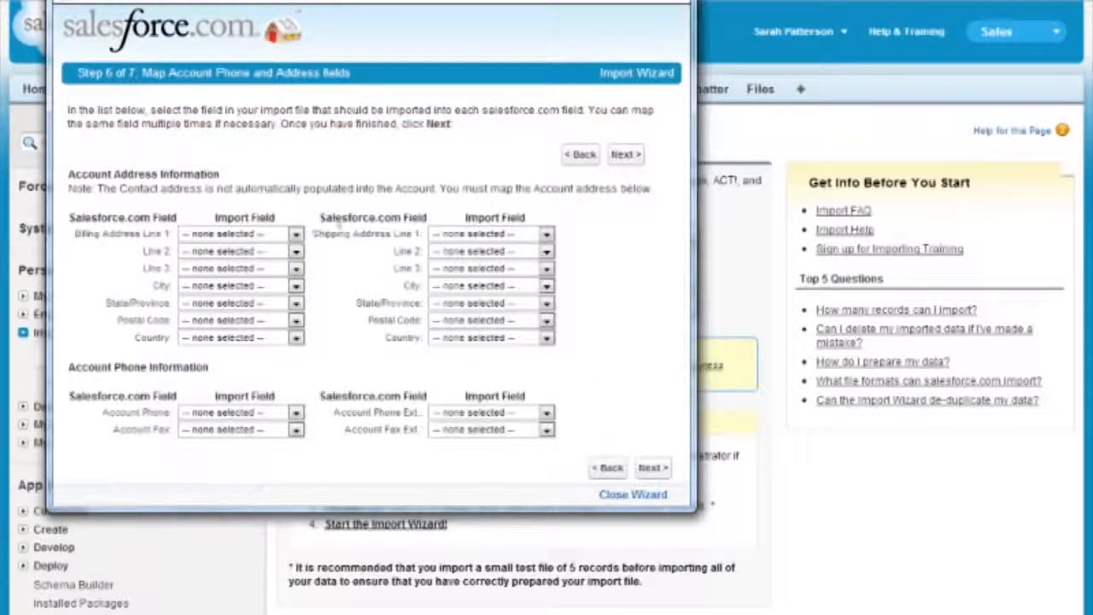
Map the account's billing address line 1, city, state and country to Mailing Street, Mailing City, Mailing State and Mailing Country (cols 7 to 10)
left_click(295, 234)
left_click(273, 351)
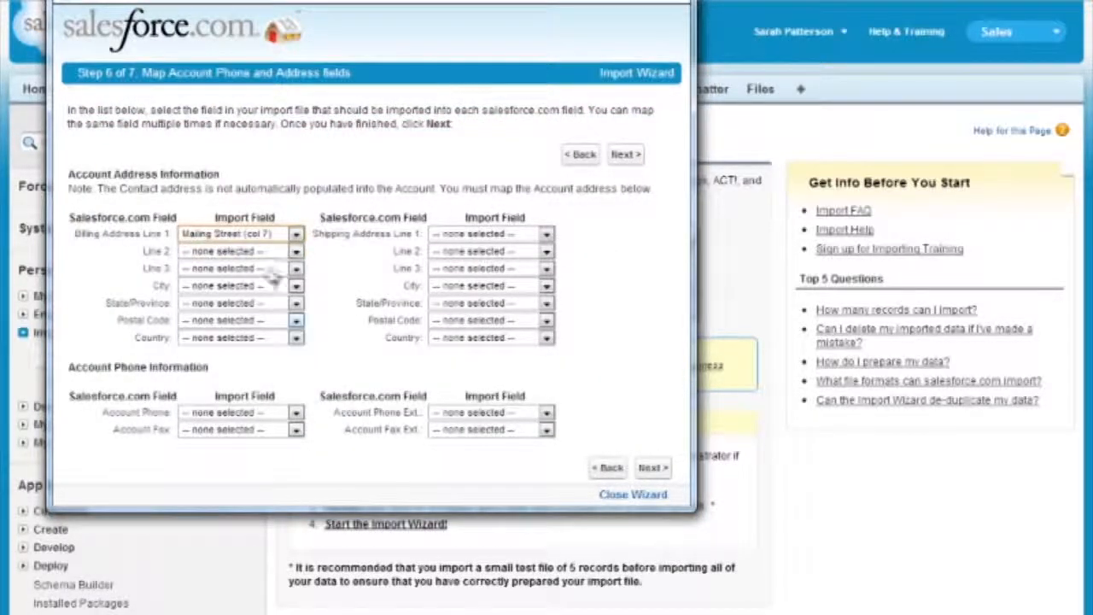
left_click(272, 285)
left_click(263, 416)
left_click(295, 302)
left_click(243, 446)
left_click(270, 337)
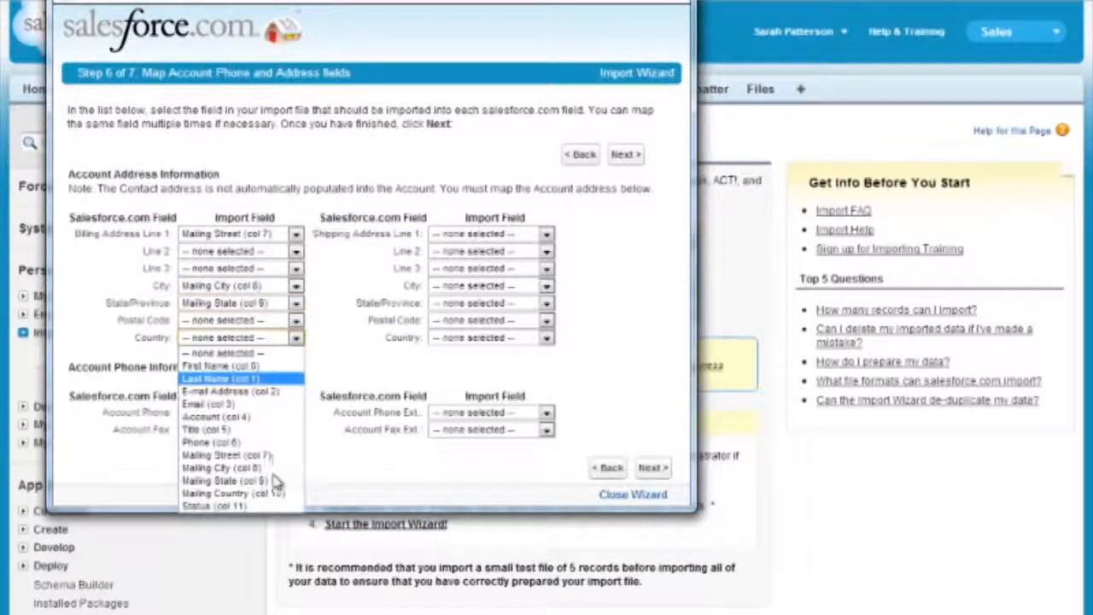
left_click(272, 493)
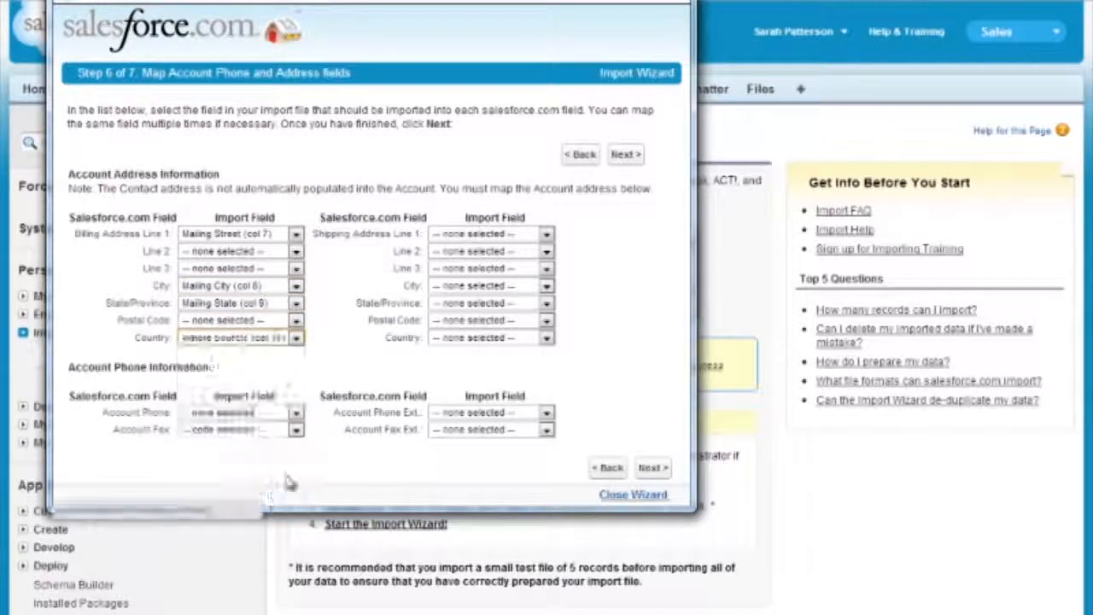
Accept the account address mappings, run the import and finish the wizard
left_click(624, 155)
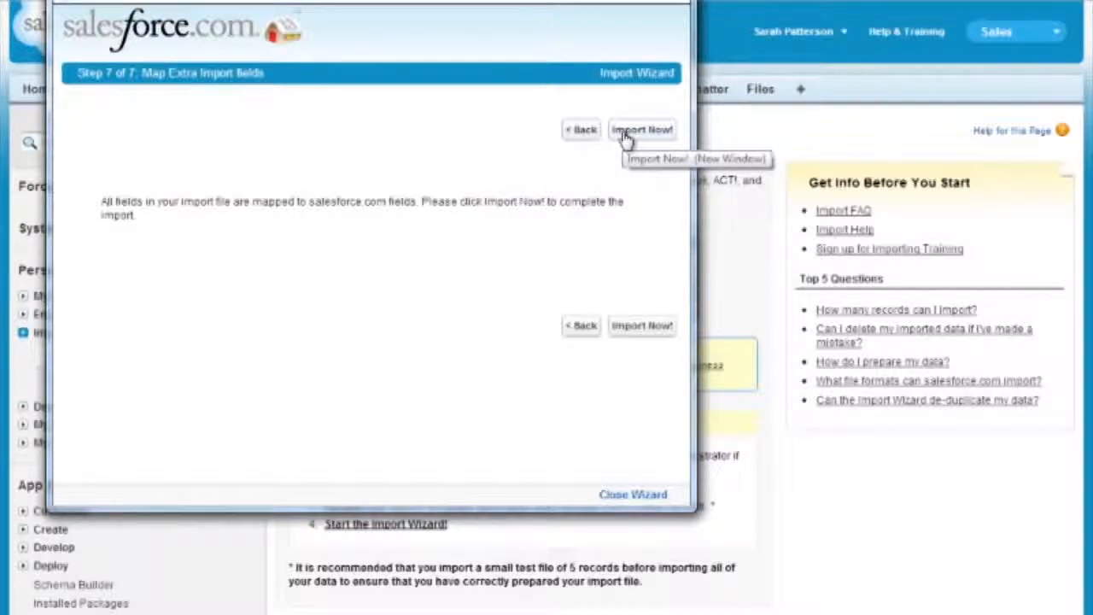
left_click(626, 139)
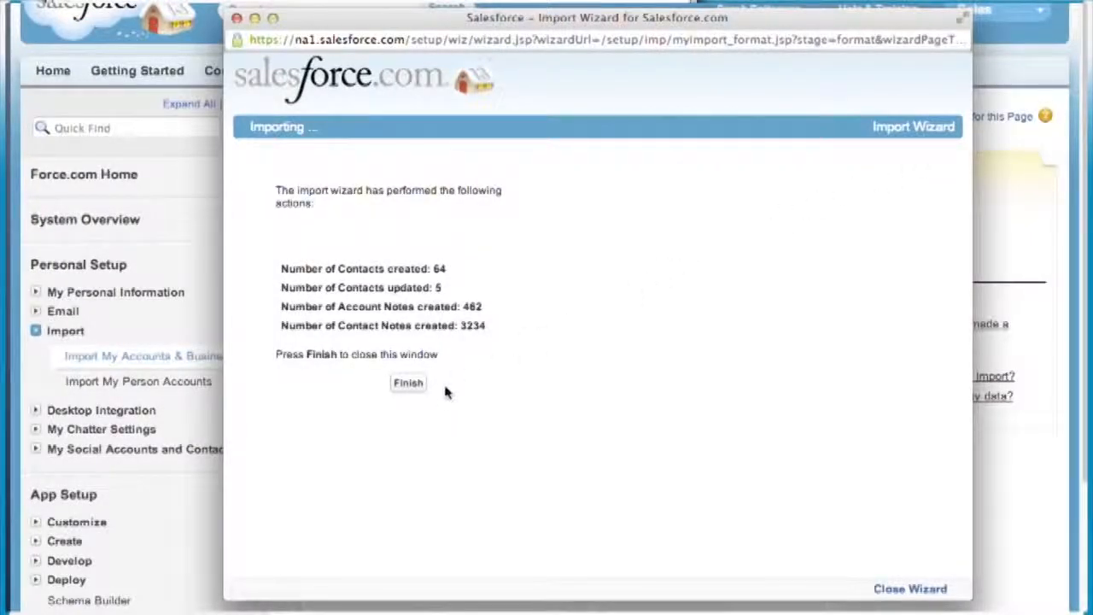
left_click(409, 388)
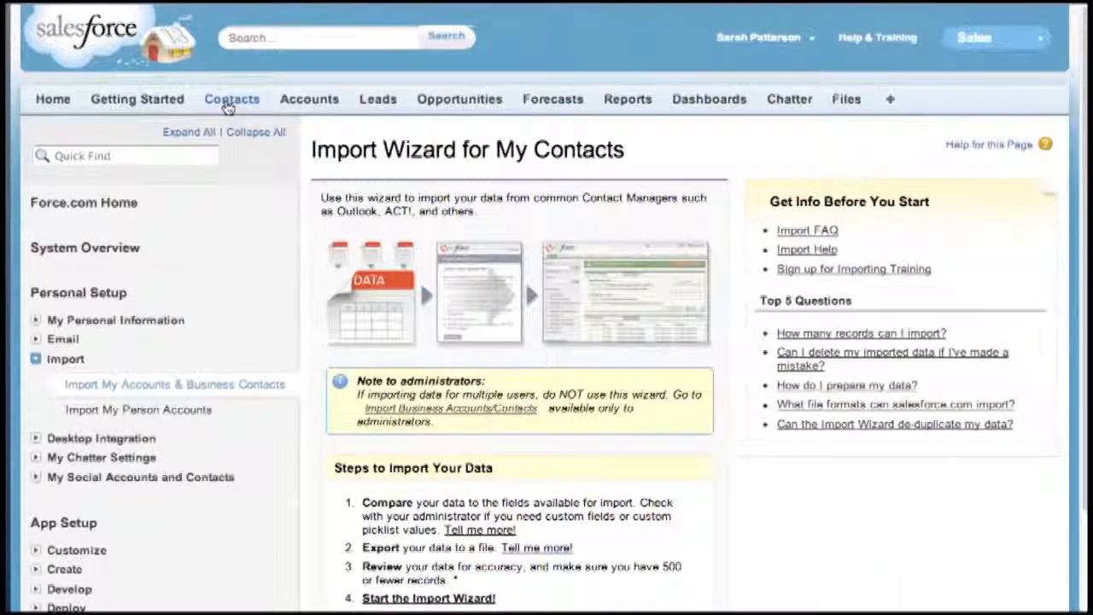
Display the contacts list using the New This Week view to check the imported contacts
left_click(229, 104)
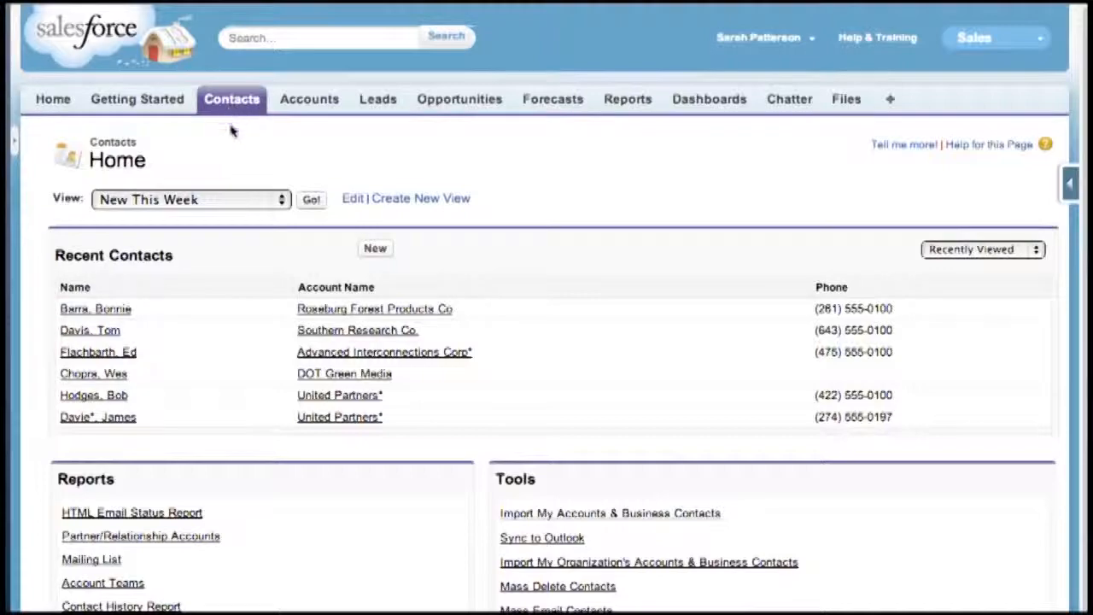
left_click(225, 199)
left_click(223, 201)
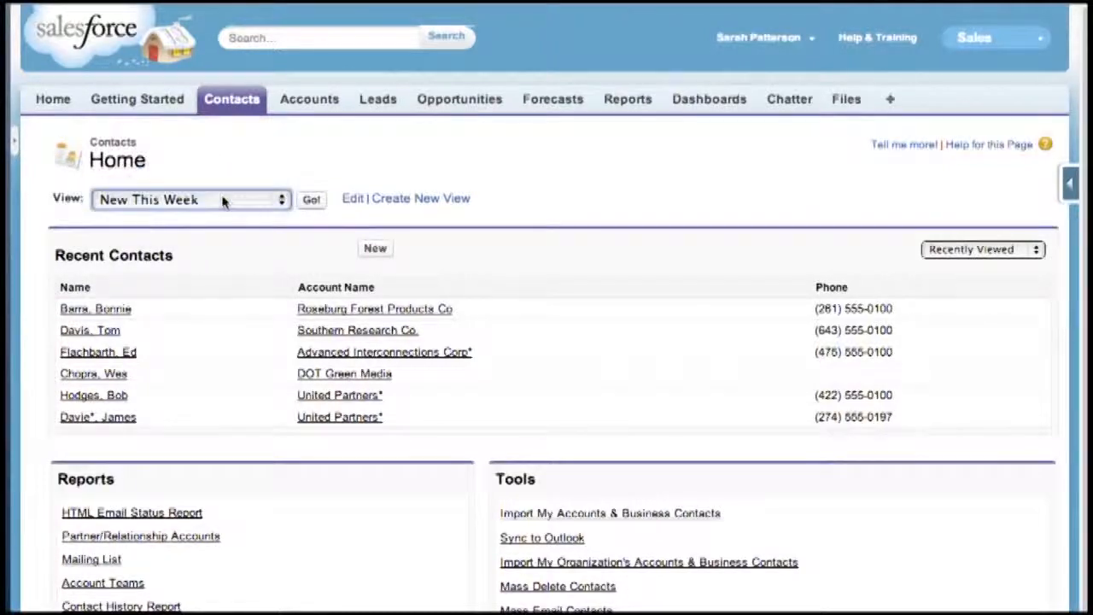
left_click(310, 199)
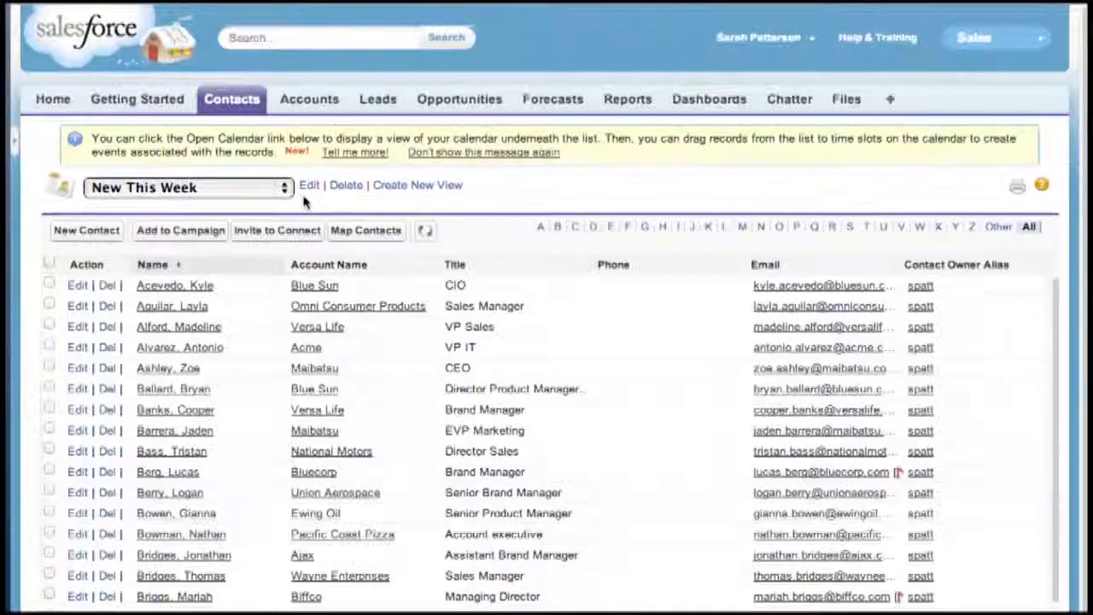